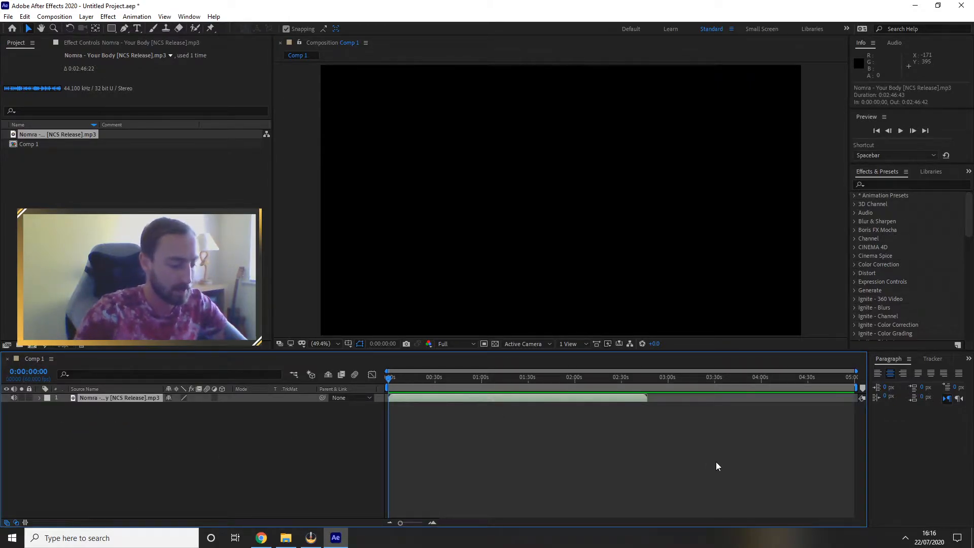
Reveal the audio waveform of the Nomra music layer in the timeline.
key(l)
key(l)
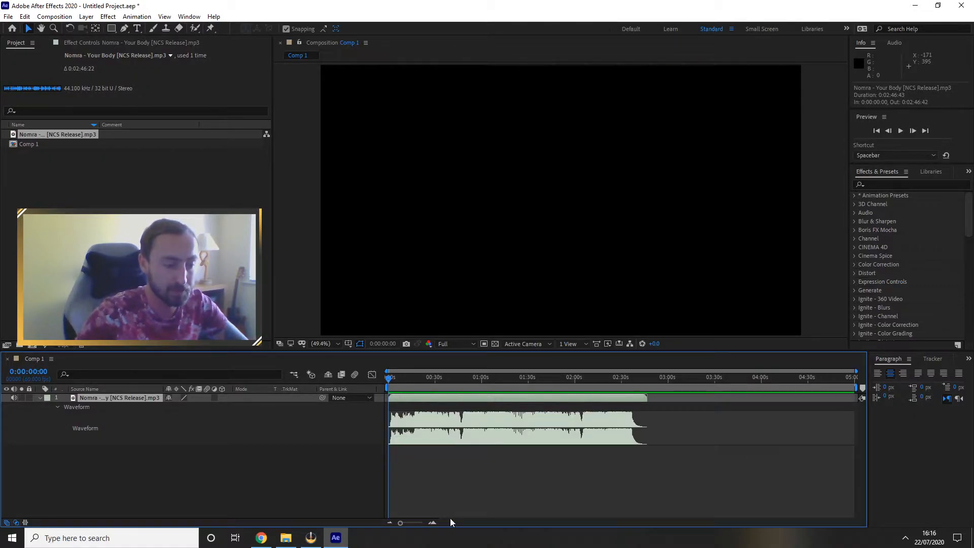
click(434, 524)
click(434, 524)
click(435, 523)
mouse_move(480, 523)
mouse_down()
mouse_move(534, 522)
mouse_move(469, 521)
mouse_up()
click(390, 522)
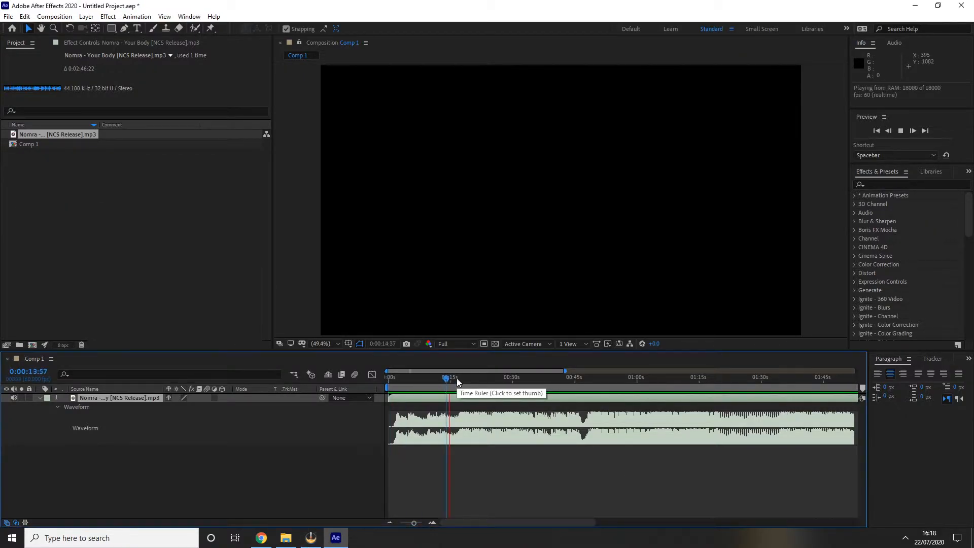
Cut about the first 16 seconds off the music layer and start the remaining audio at the composition's beginning.
click(471, 398)
key(l)
key(l)
drag(455, 378, 388, 378)
Play the song and add a layer marker to the music layer on every beat.
click(421, 379)
key(space)
key(asterisk)
key(asterisk)
key(asterisk)
key(asterisk)
key(asterisk)
key(asterisk)
key(asterisk)
key(asterisk)
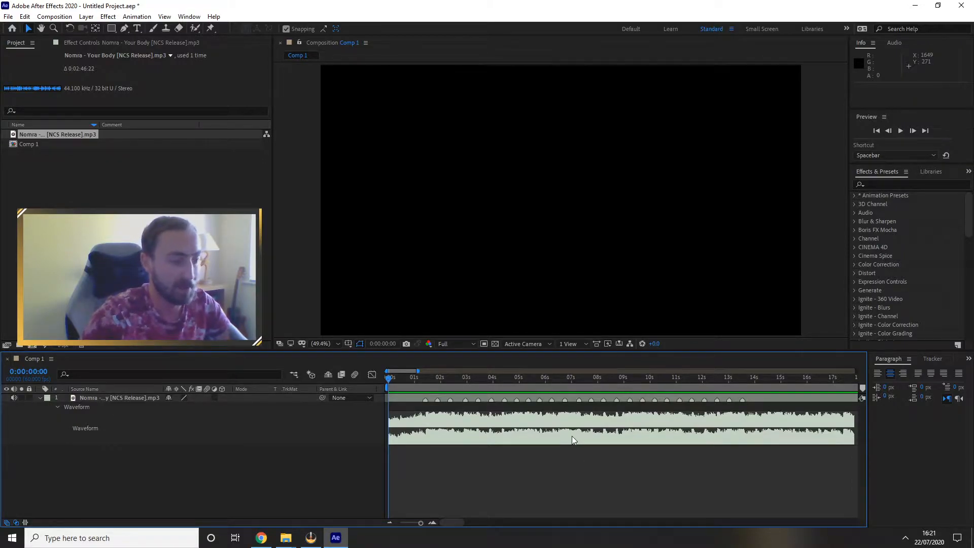
Import the clips 4.mp4, 20.mp4 and 29.mp4 from the Ascent Cinematic Pack folder into the project.
mouse_move(292, 539)
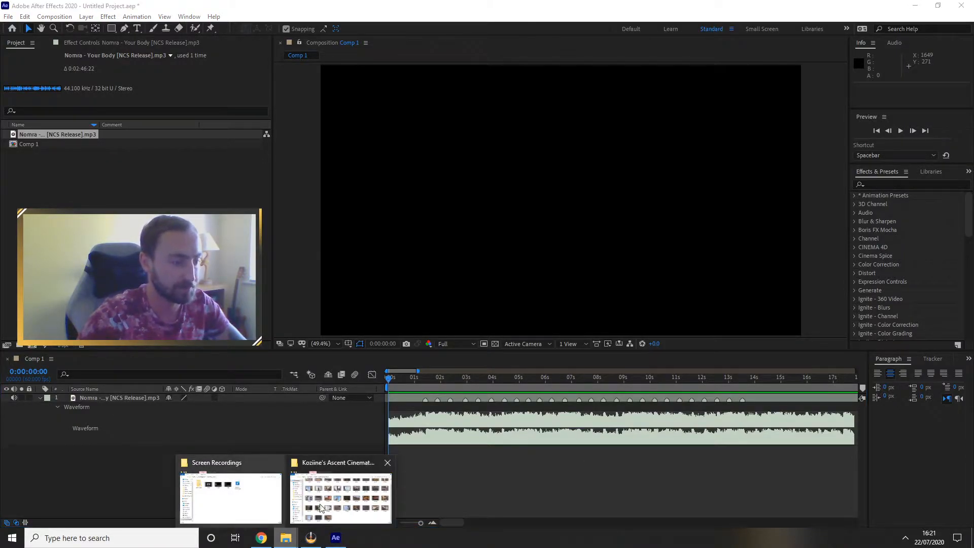
click(361, 498)
scroll(464, 391, up, 1)
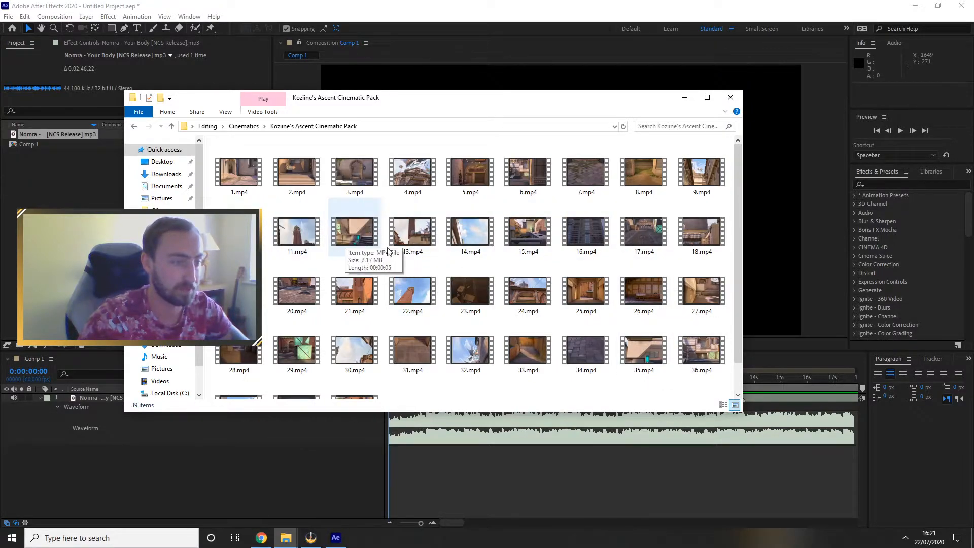
drag(429, 178, 77, 194)
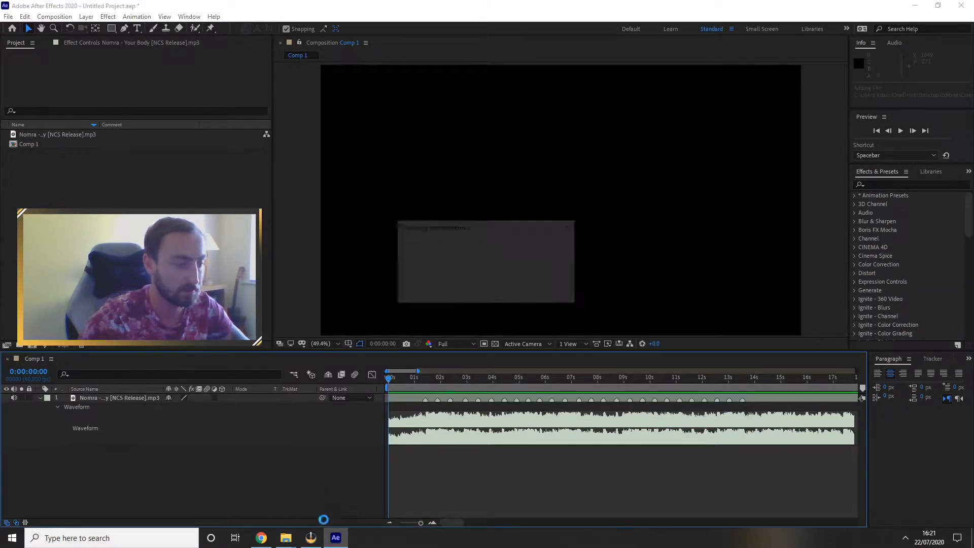
mouse_move(285, 538)
click(376, 505)
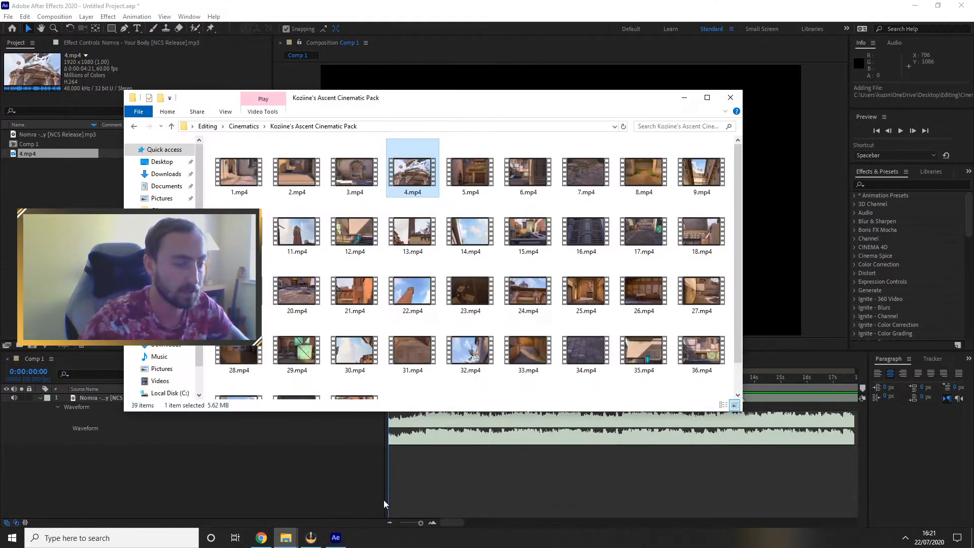
drag(304, 296, 295, 495)
mouse_move(285, 538)
click(340, 499)
scroll(563, 354, down, 1)
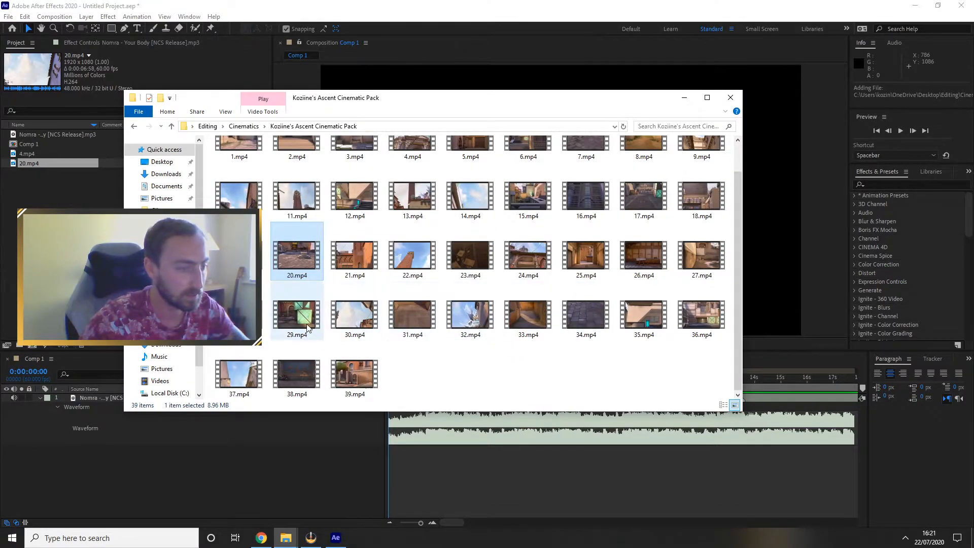
drag(303, 319, 49, 203)
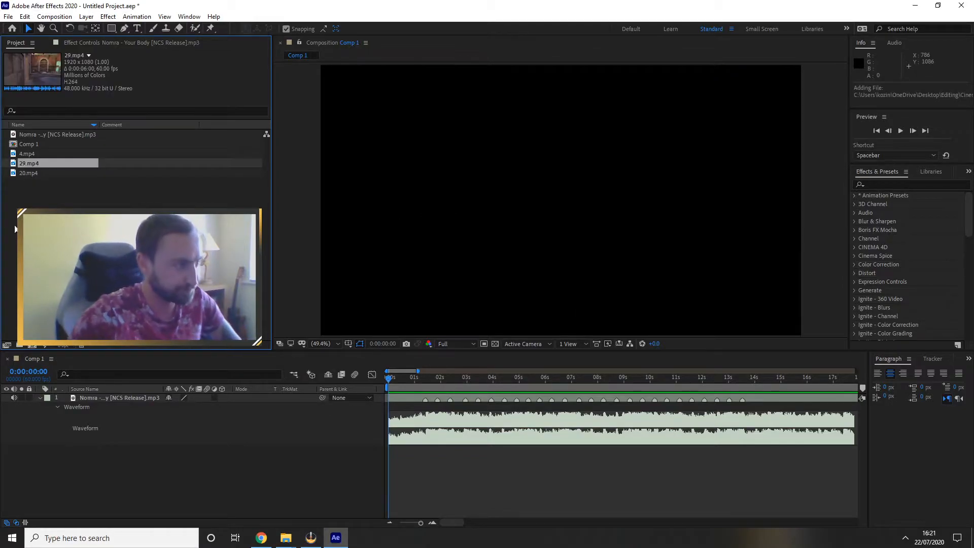
Add 4.mp4 to Comp 1 beneath the music layer and collapse the music layer's waveform.
click(35, 154)
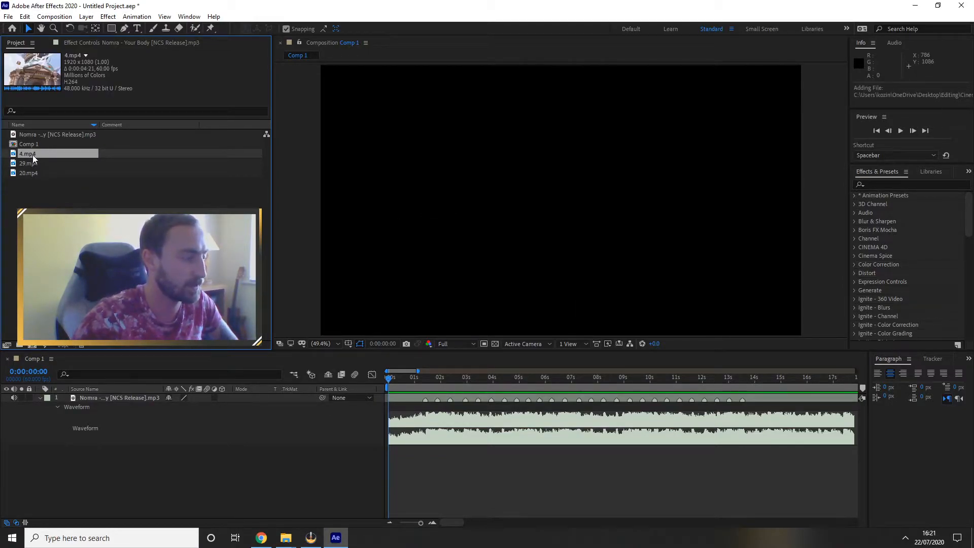
drag(37, 156, 136, 449)
click(40, 398)
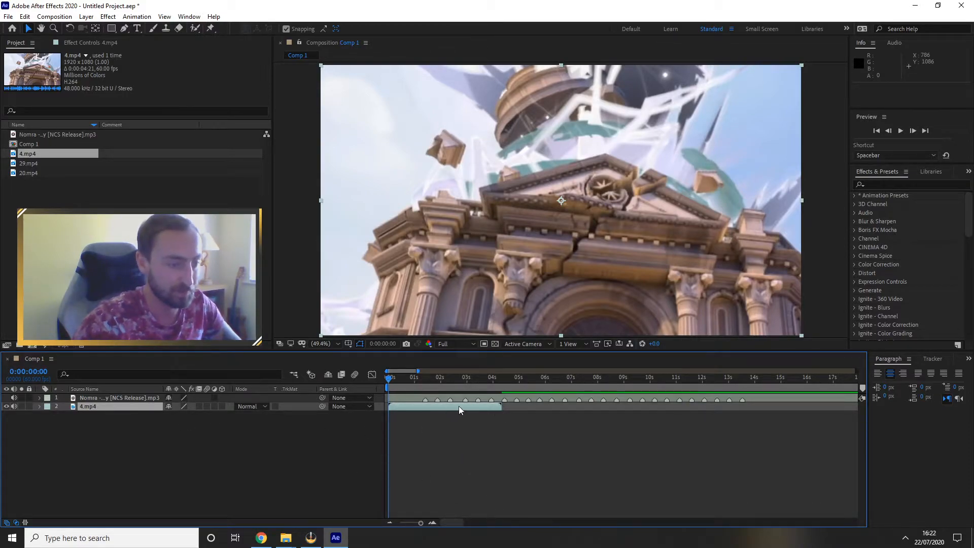
Split the music layer at 0:00:00:58, delete the opening part, move the rest to the composition start and preview it.
drag(389, 380, 414, 381)
click(413, 397)
key(l)
key(l)
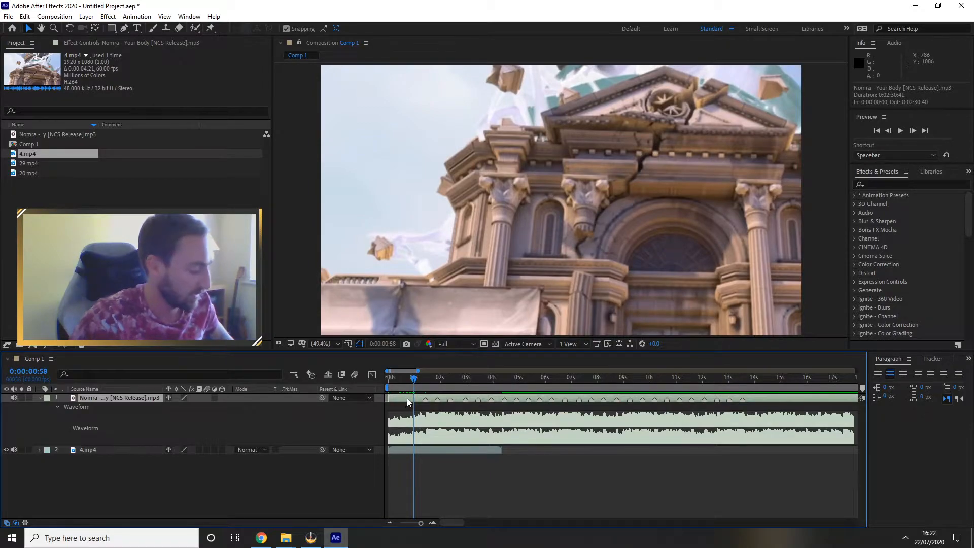
key(ctrl+shift+d)
key(Delete)
drag(421, 398, 384, 380)
key(space)
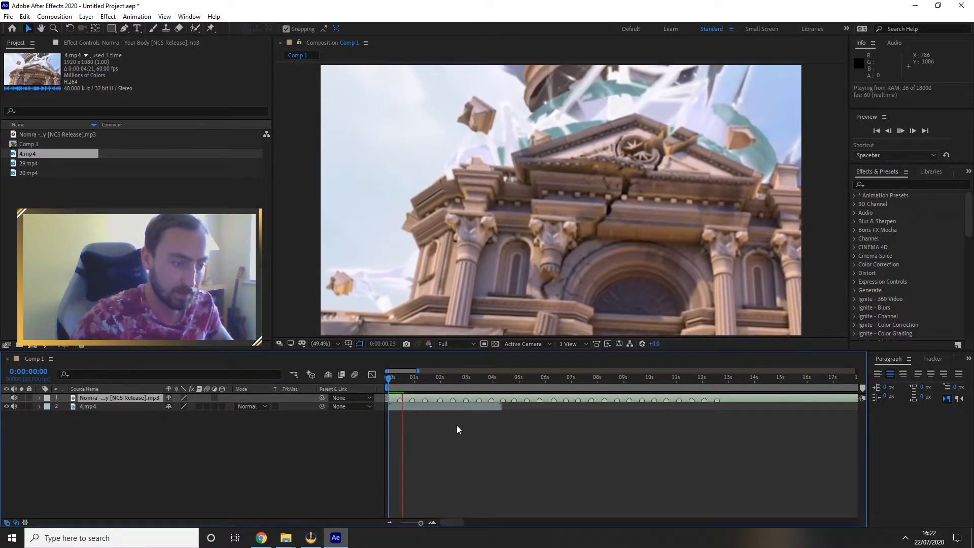
key(space)
Enable time remapping on the 4.mp4 layer, nudge its end keyframe to 0:00:04:18 and preview the playback.
click(412, 409)
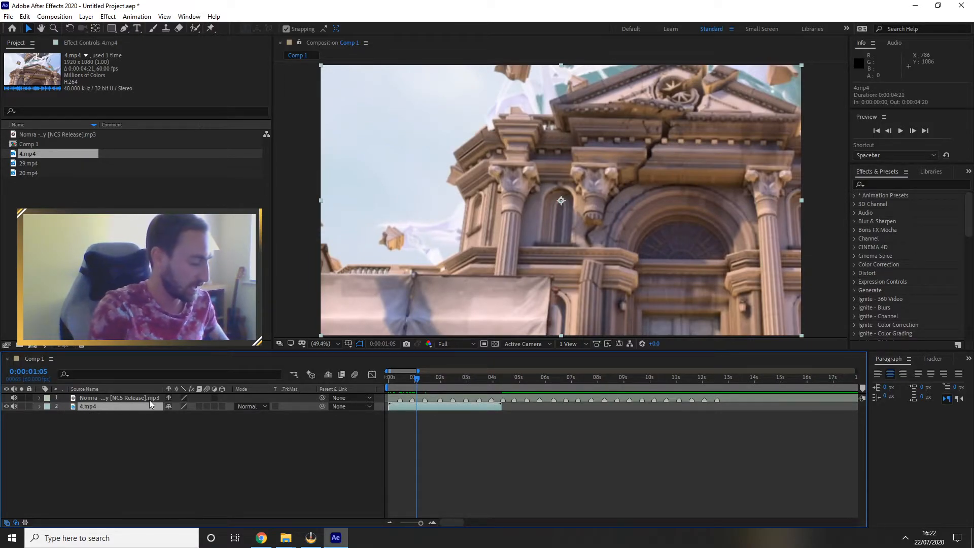
key(ctrl+alt+t)
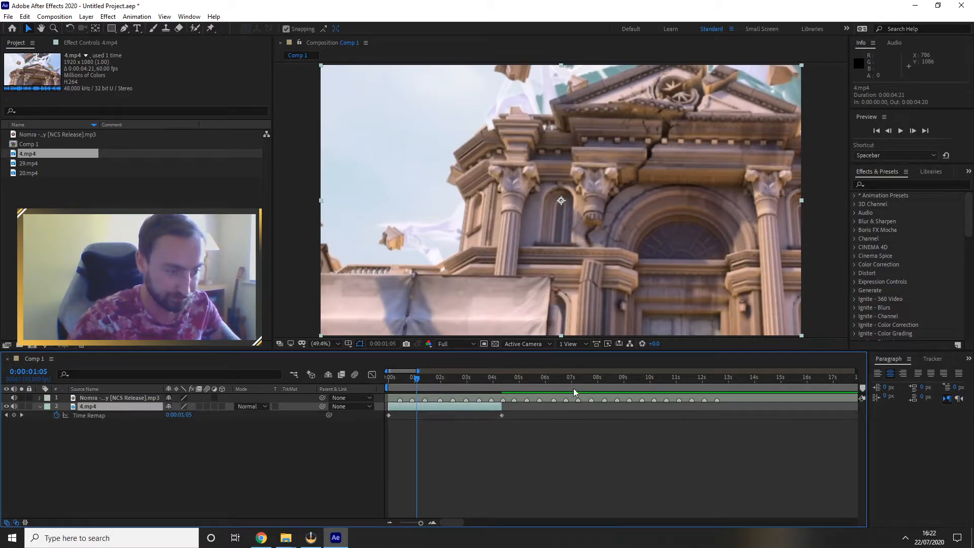
click(501, 415)
key(Delete)
drag(498, 414, 500, 415)
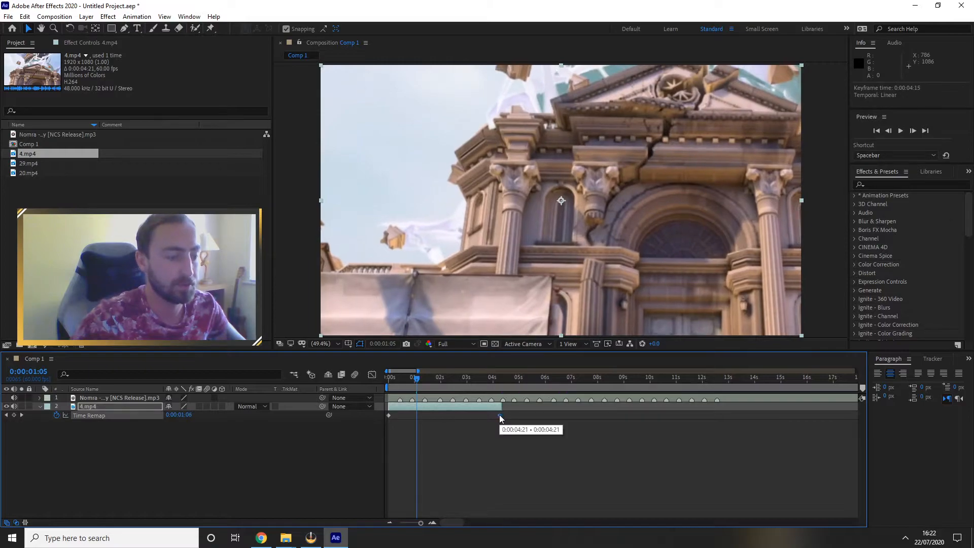
drag(424, 383, 384, 382)
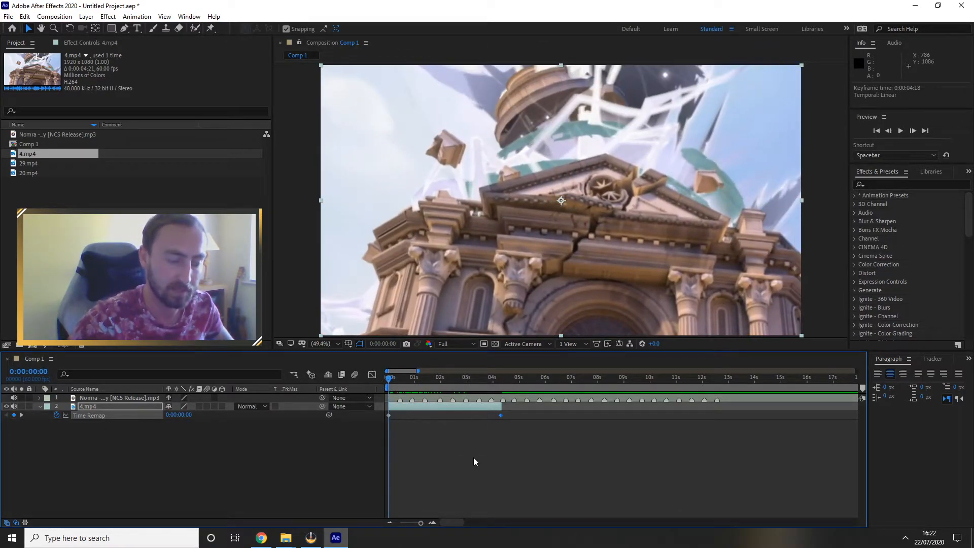
key(space)
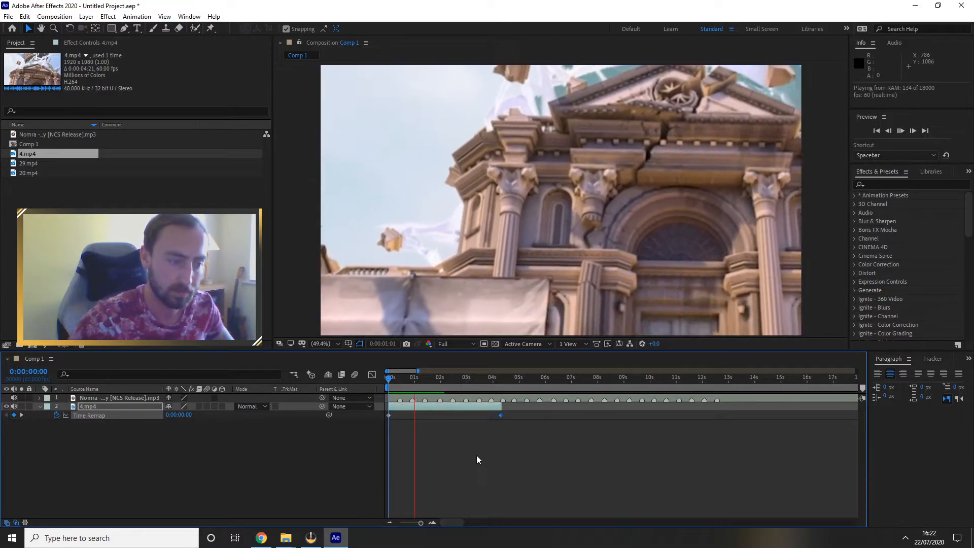
key(space)
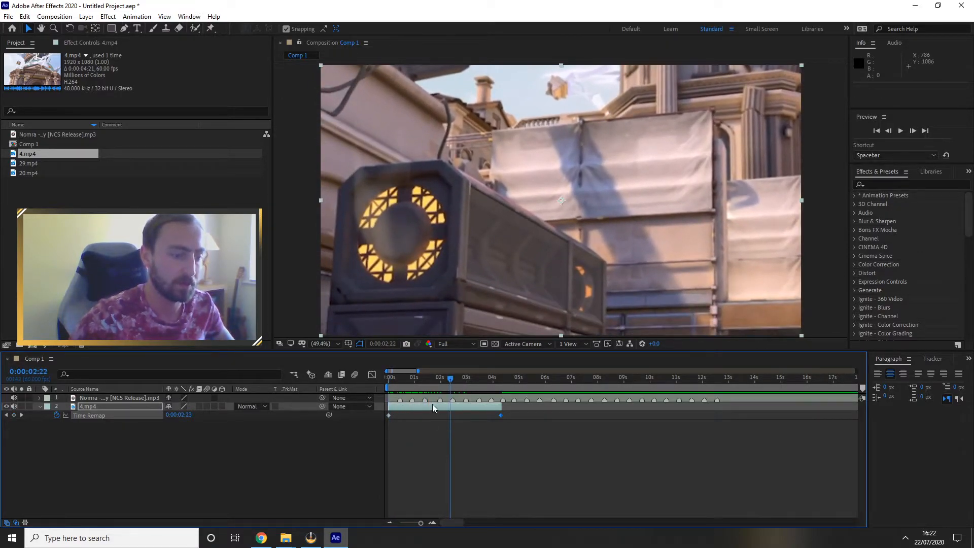
Move the clip's Time Remap keyframes onto beat markers, the first to 0:00:00:27 and the last to 0:00:01:59.
mouse_move(388, 416)
mouse_down()
mouse_move(403, 415)
mouse_move(389, 416)
mouse_up()
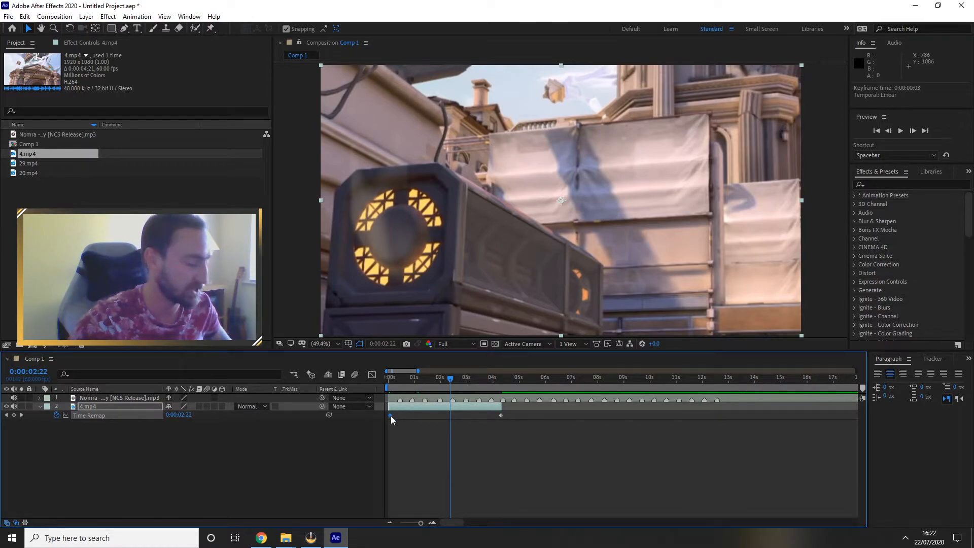
drag(391, 416, 400, 416)
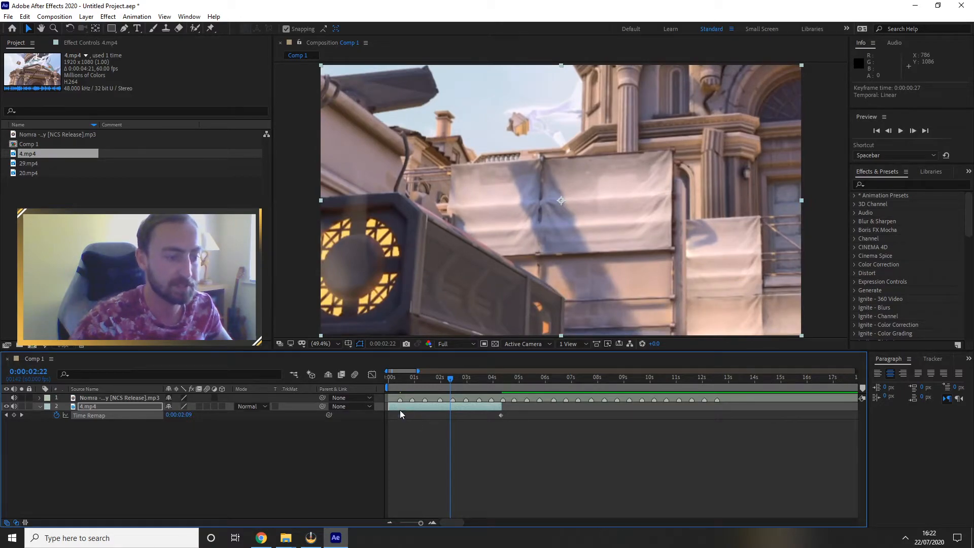
click(501, 415)
drag(502, 416, 445, 416)
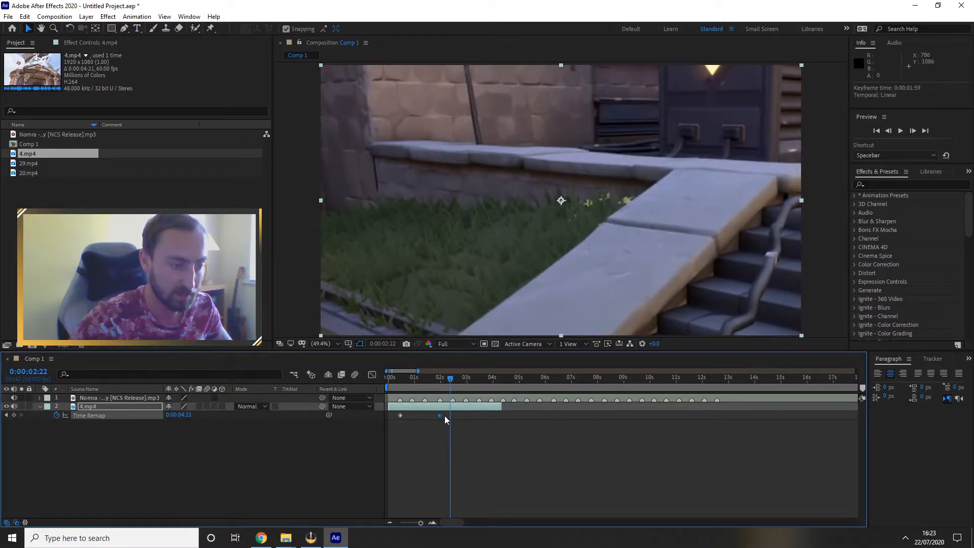
Trim the 4.mp4 layer to its two keyframes, with its in point at 0:00:00:27 and out point at 0:00:01:58.
drag(439, 379, 401, 389)
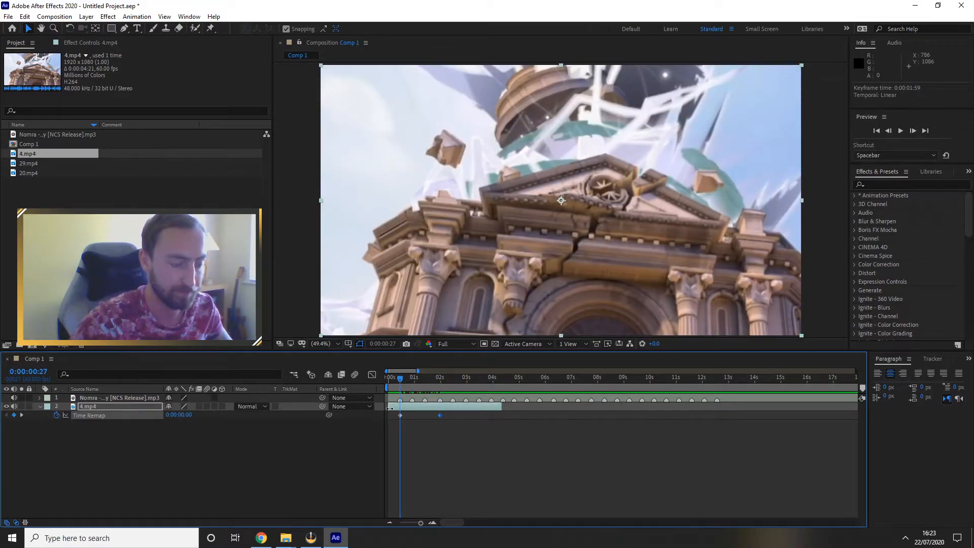
drag(390, 409, 404, 408)
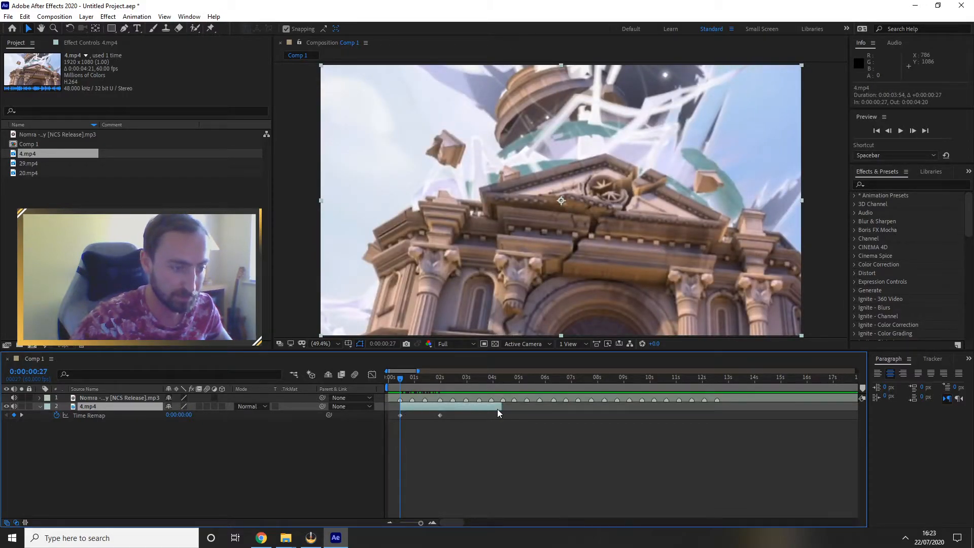
drag(498, 410, 440, 410)
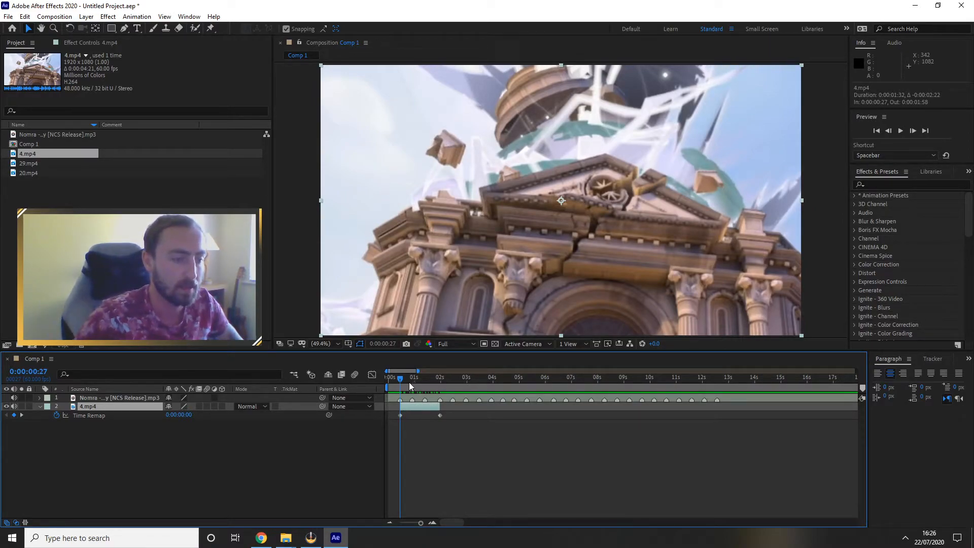
Add Time Remap keyframes to 4.mp4 on the beat markers at 0:00:00:55 and 0:00:01:24.
drag(401, 379, 415, 374)
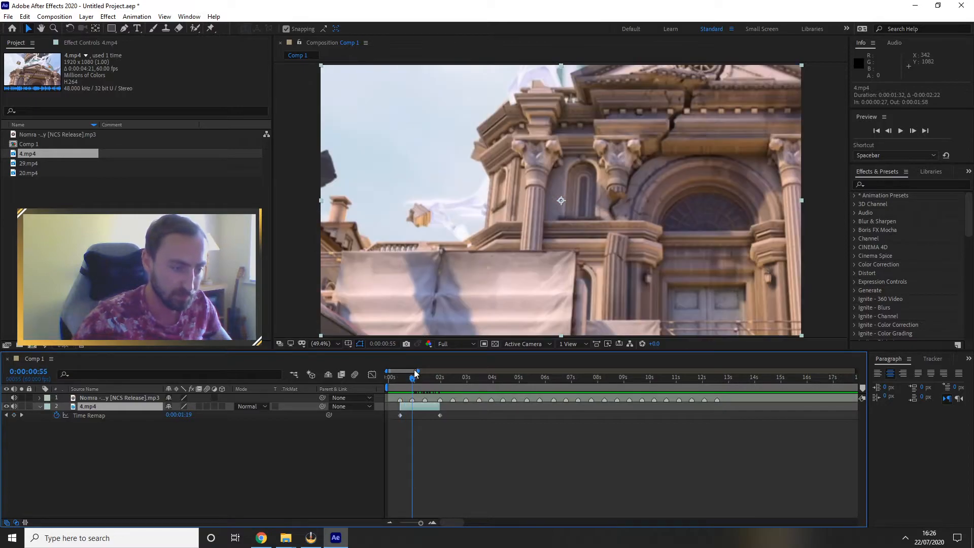
click(14, 416)
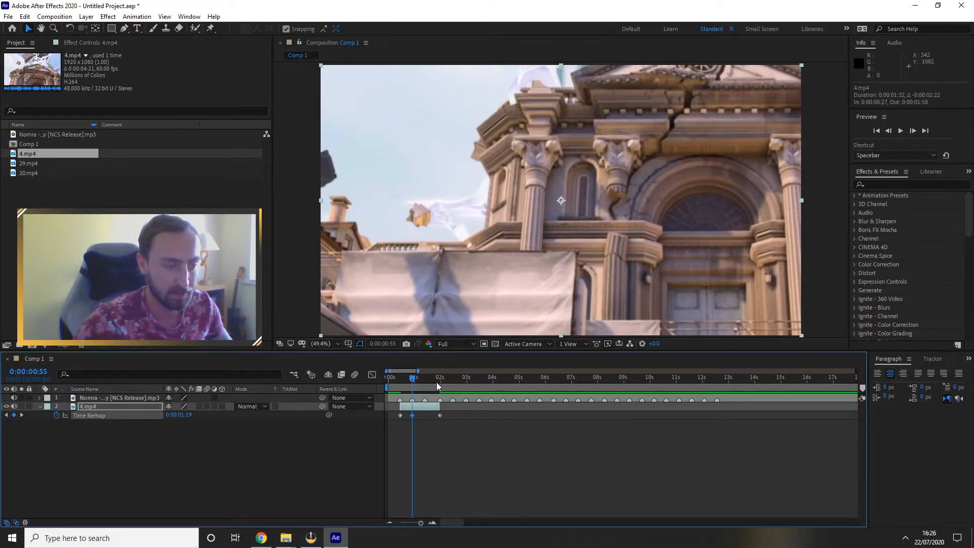
drag(413, 379, 428, 378)
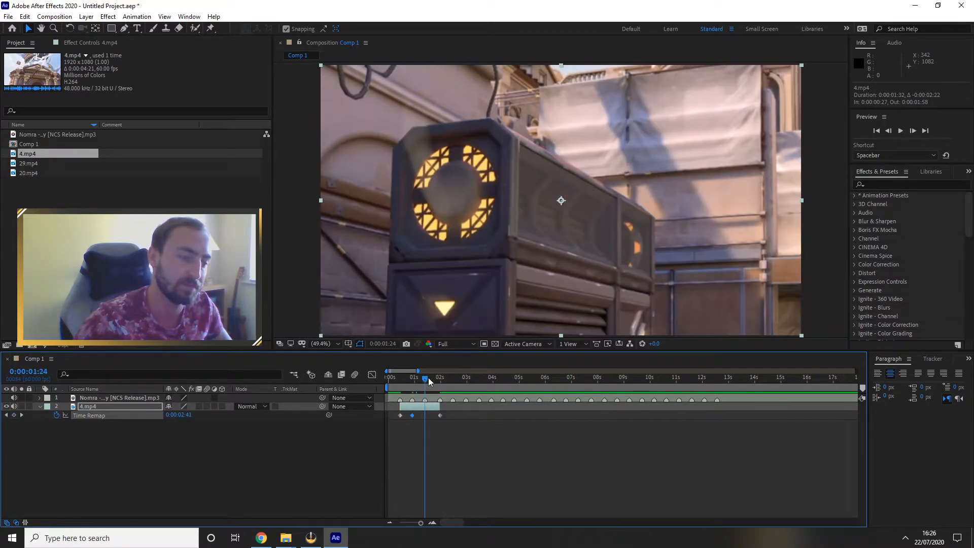
click(15, 415)
click(480, 446)
Apply Easy Ease to all four Time Remap keyframes of the 4.mp4 layer.
mouse_move(430, 387)
mouse_down()
mouse_move(402, 381)
mouse_move(443, 379)
mouse_up()
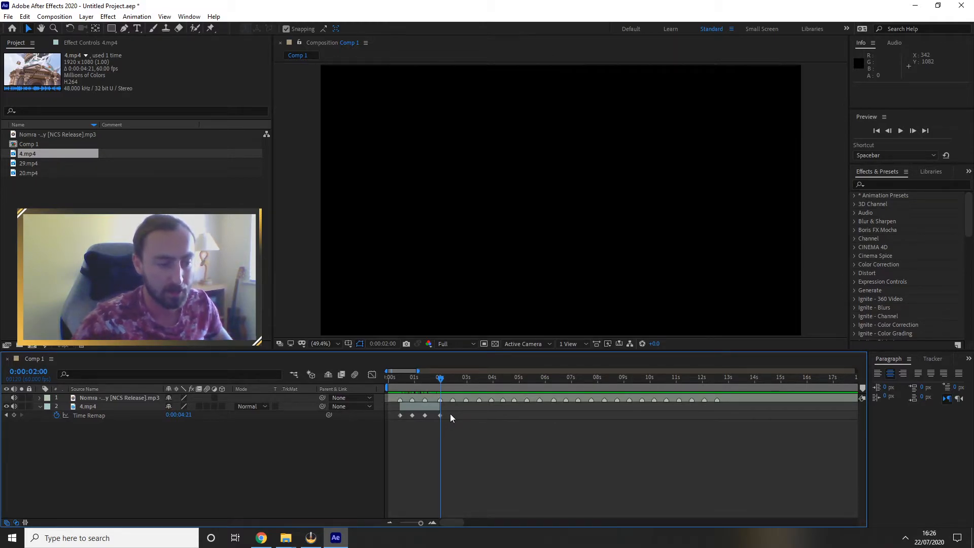
drag(451, 413, 394, 421)
click(455, 425)
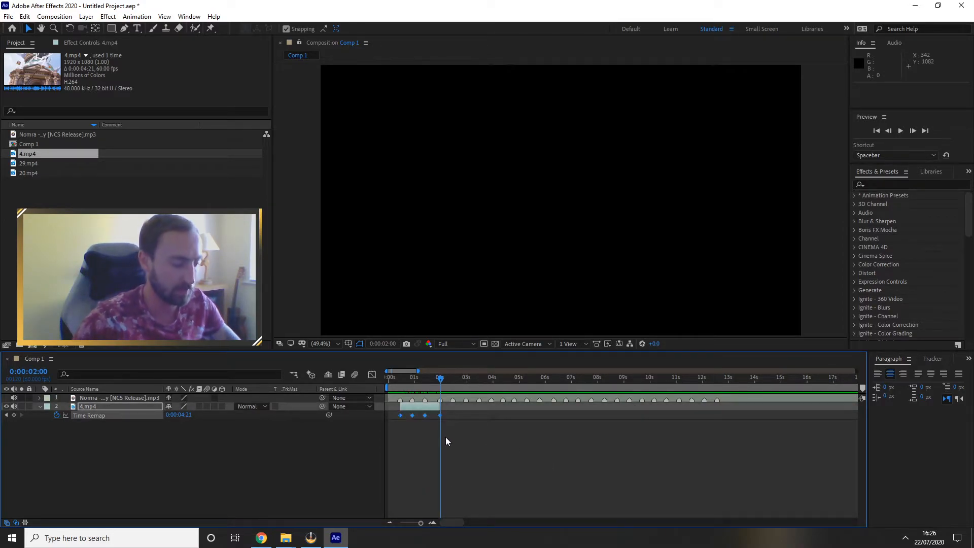
key(F9)
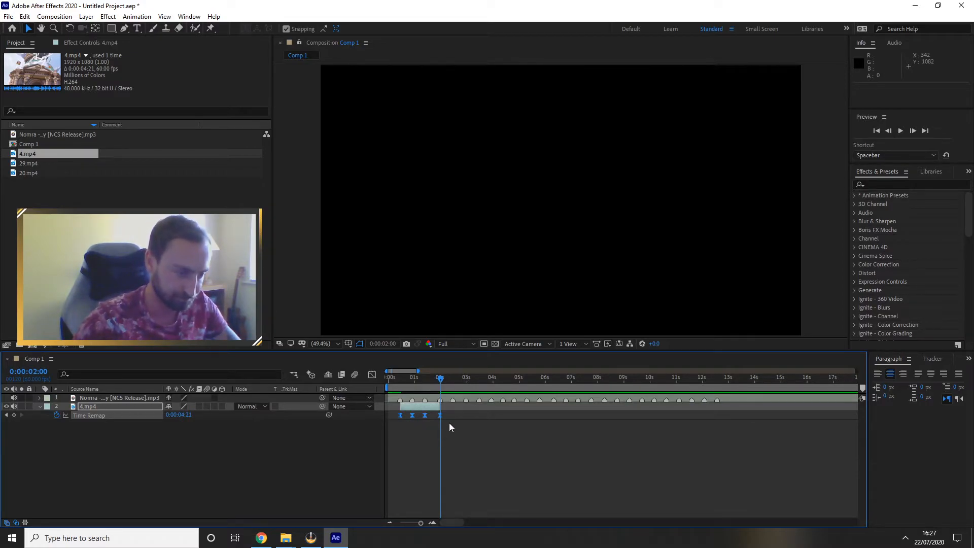
Display the Time Remap curve of 4.mp4 in the Graph Editor, enlarged around its first keyframes.
click(373, 375)
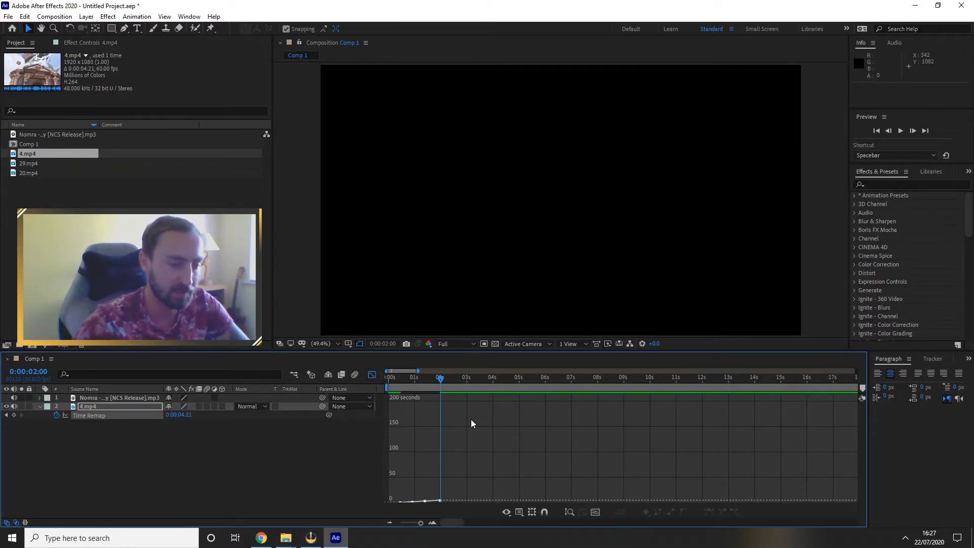
click(569, 513)
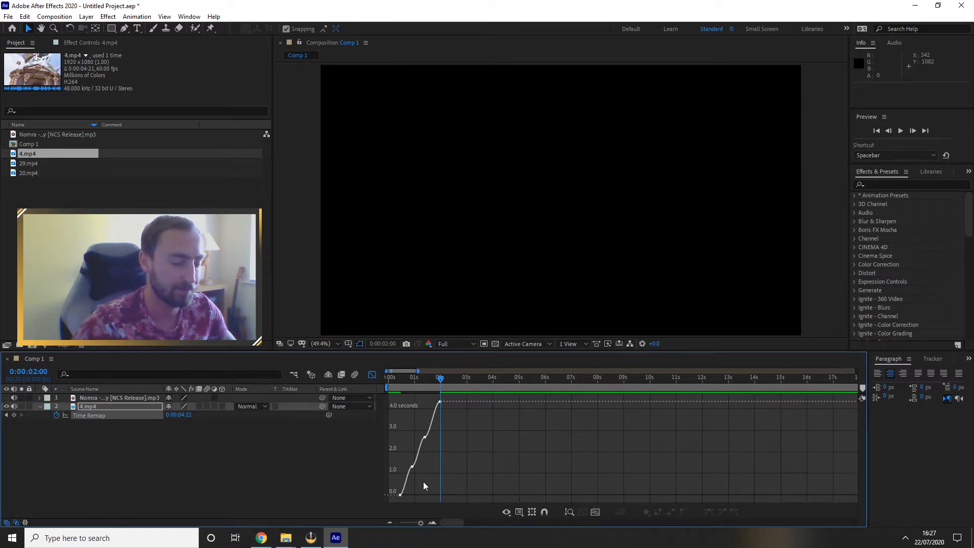
drag(412, 482, 411, 490)
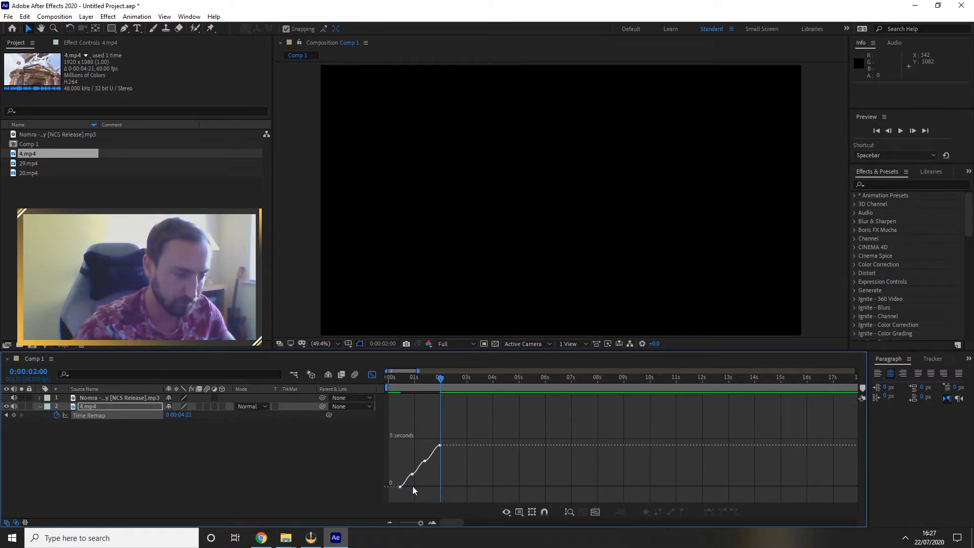
scroll(410, 486, up, 3)
scroll(401, 475, up, 2)
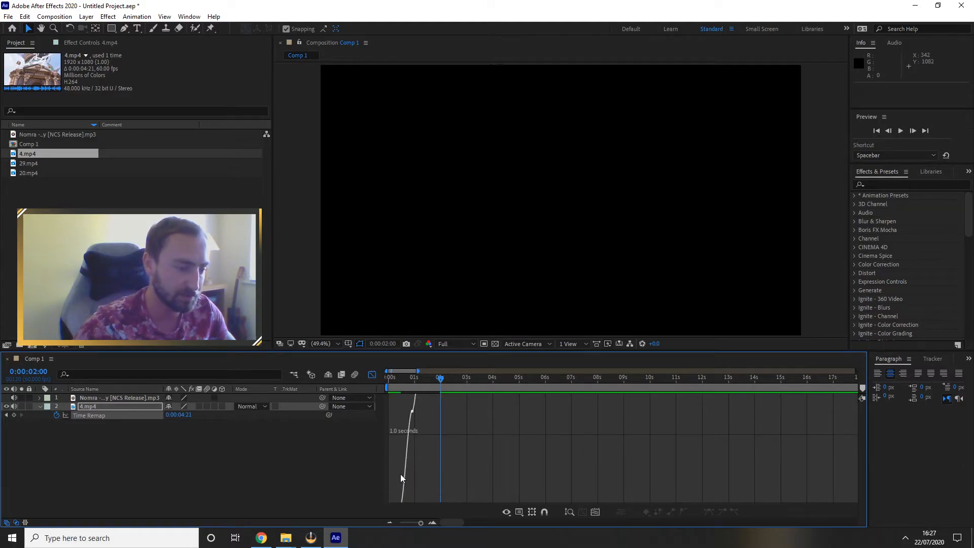
Reshape the Time Remap curve of 4.mp4 so each segment rises steeply just after its beat keyframe and flattens towards the next.
scroll(417, 450, down, 4)
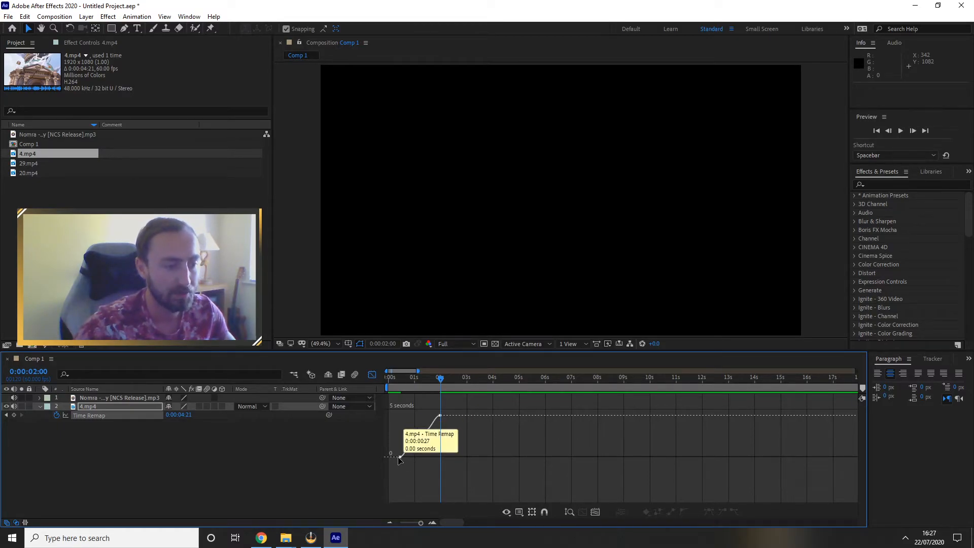
click(401, 457)
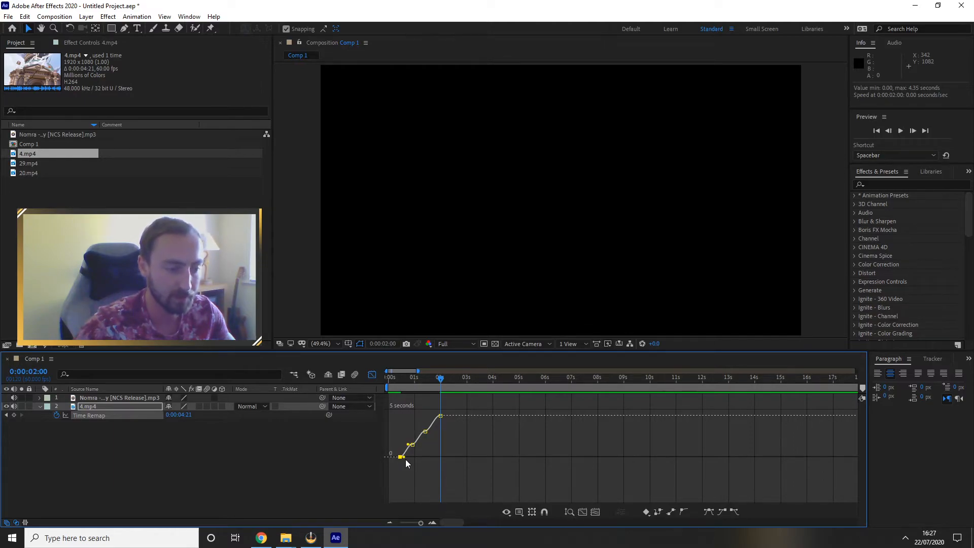
drag(404, 457, 413, 445)
click(414, 457)
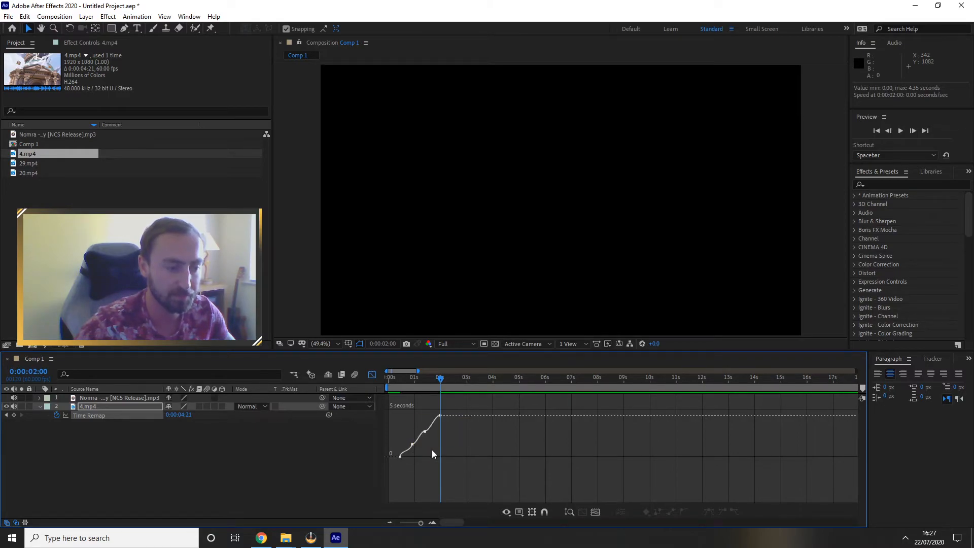
ctrl+click(412, 446)
drag(417, 445, 424, 426)
click(454, 429)
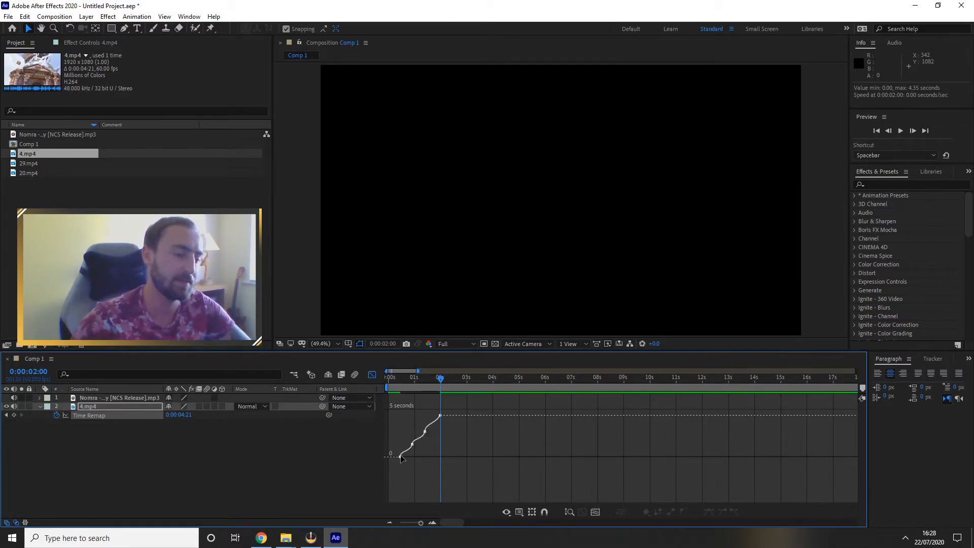
mouse_move(401, 457)
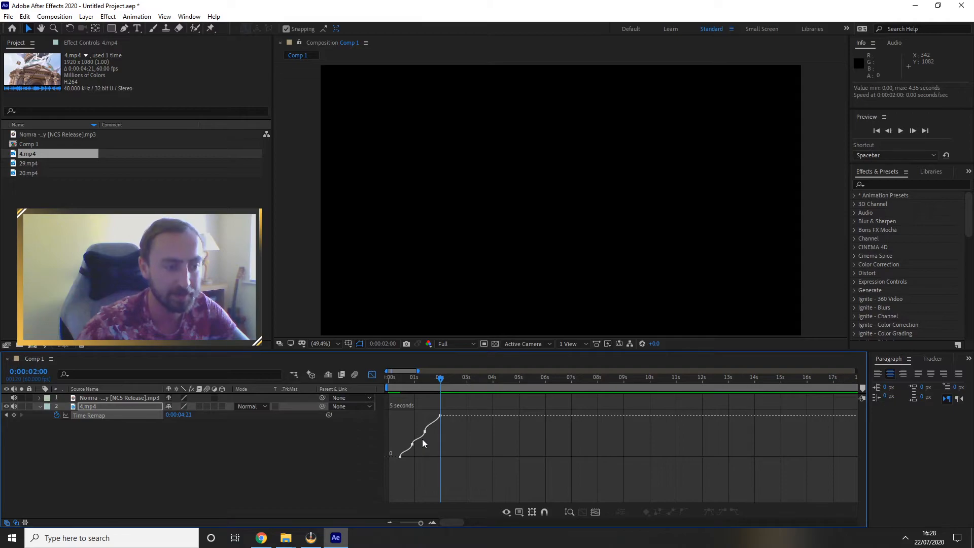
Play back the composition from the start and from the first 4.mp4 keyframe to check the speed changes against the beats.
drag(440, 379, 382, 383)
key(space)
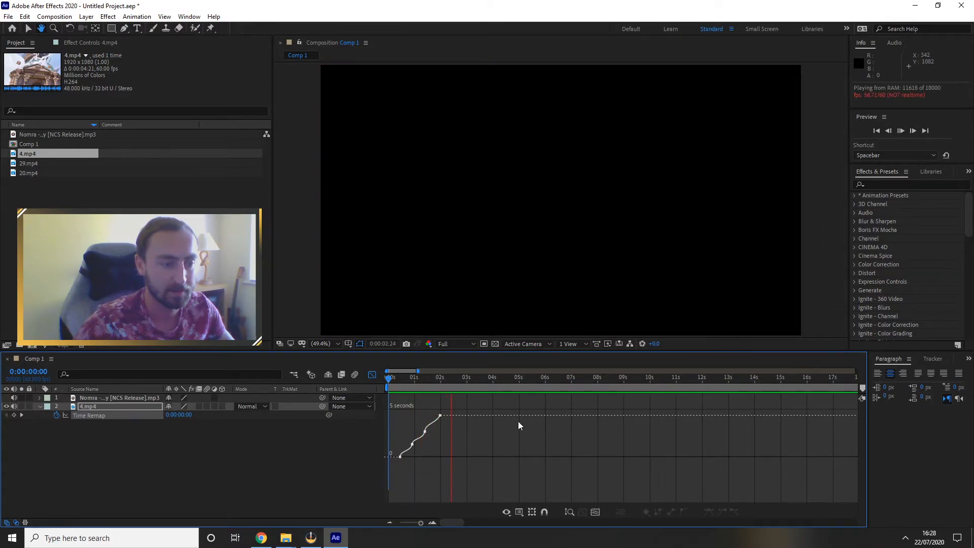
key(space)
click(400, 379)
key(space)
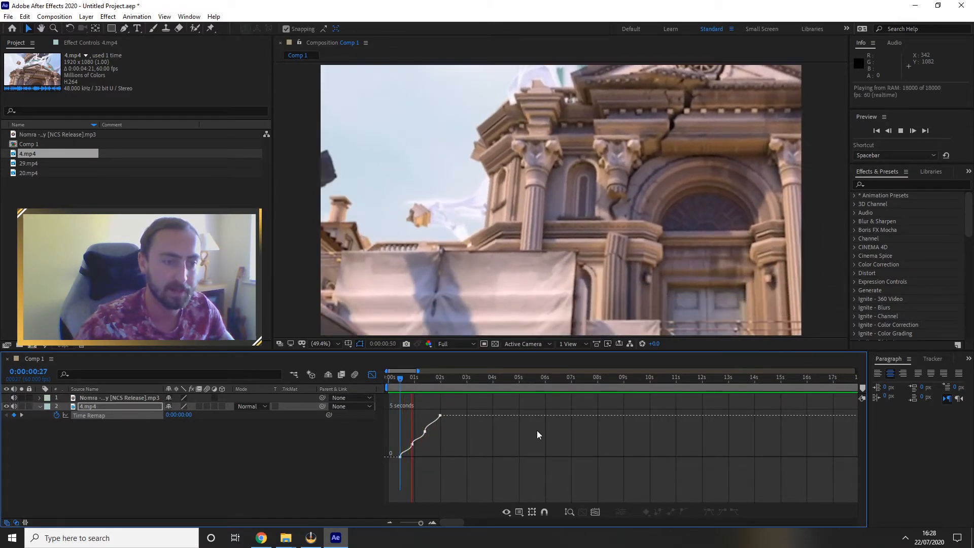
key(space)
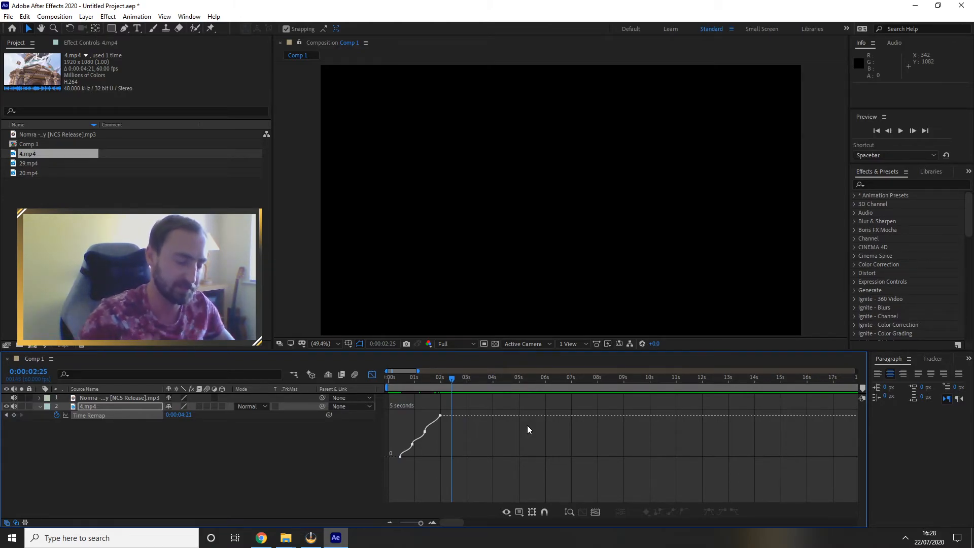
drag(451, 378, 371, 382)
key(space)
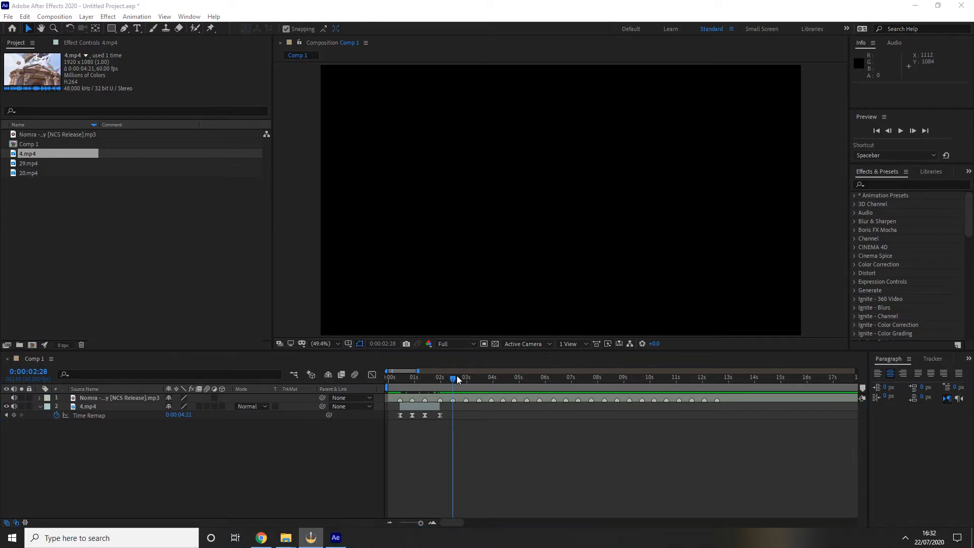
Add 29.mp4 to the composition between the song and 4.mp4 layers, starting at the beat marker where 4.mp4 ends.
drag(454, 378, 440, 378)
drag(27, 163, 111, 403)
key(bracketleft)
Enable time remapping on 29.mp4, move its end keyframe to the beat marker near 3.5 seconds and trim the layer there.
key(equal)
key(equal)
key(minus)
key(ctrl+alt+t)
click(753, 415)
drag(753, 415, 517, 416)
drag(754, 407, 517, 414)
Add Time Remap keyframes to 29.mp4 on its two inner beat markers and apply Easy Ease to all four keyframes.
drag(440, 378, 491, 381)
click(14, 415)
click(14, 415)
click(89, 415)
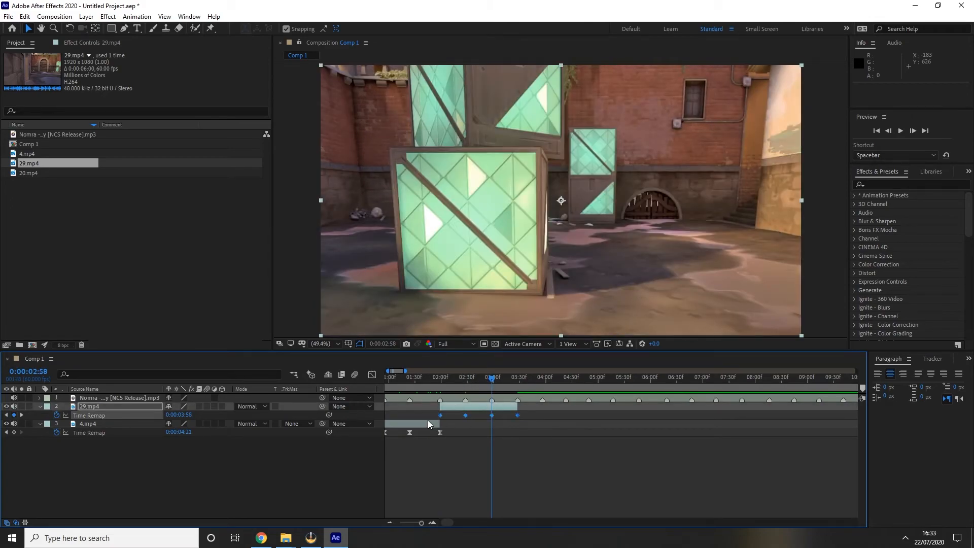
key(F9)
Reshape the Time Remap curve of 29.mp4 in the Graph Editor so it rises steeply right after each beat keyframe.
click(372, 374)
click(440, 480)
drag(449, 481, 441, 465)
drag(457, 453, 492, 435)
click(372, 374)
Play back the 29.mp4 section from just before its start to check its timing against the song.
drag(492, 378, 433, 378)
key(space)
key(space)
key(space)
key(space)
Add 20.mp4 above the 29.mp4 layer, starting at the beat marker where 29.mp4 ends.
click(543, 378)
drag(28, 173, 520, 406)
click(389, 523)
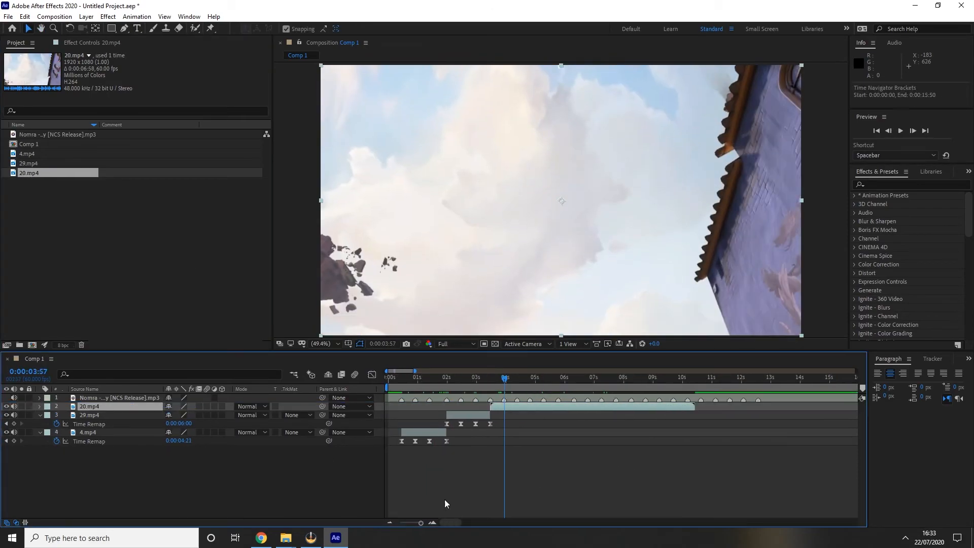
Enable time remapping on 20.mp4, move its end keyframe to the third beat marker after its start and trim the layer there.
key(ctrl+alt+t)
click(695, 416)
drag(695, 416, 530, 416)
drag(694, 407, 517, 379)
Add Time Remap keyframes to 20.mp4 at 0:00:03:57 and 0:00:04:23 and apply Easy Ease to all four keyframes.
click(14, 415)
click(14, 415)
drag(542, 412, 485, 418)
Reshape the Time Remap curve of 20.mp4 in the Graph Editor so it rises steeply after each beat keyframe.
key(shift+F3)
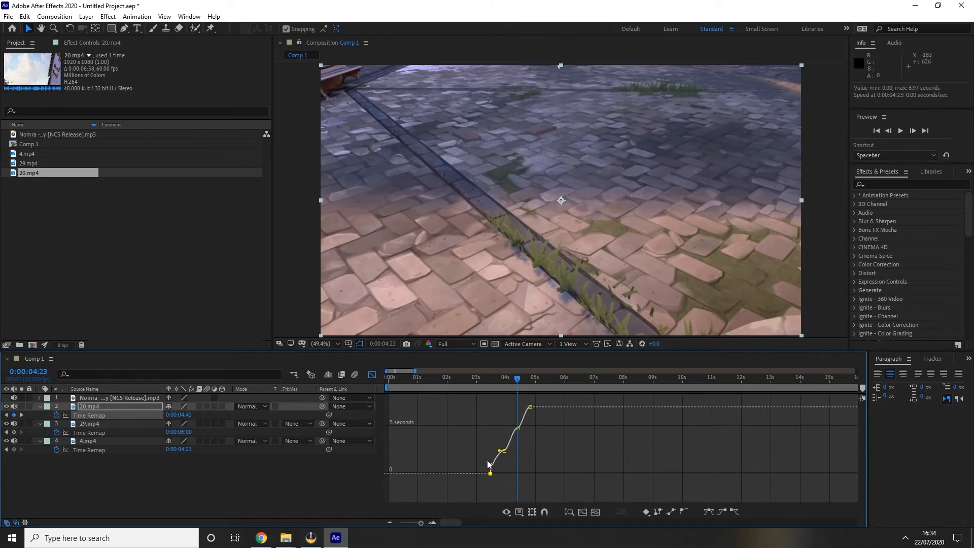
key(shift+F3)
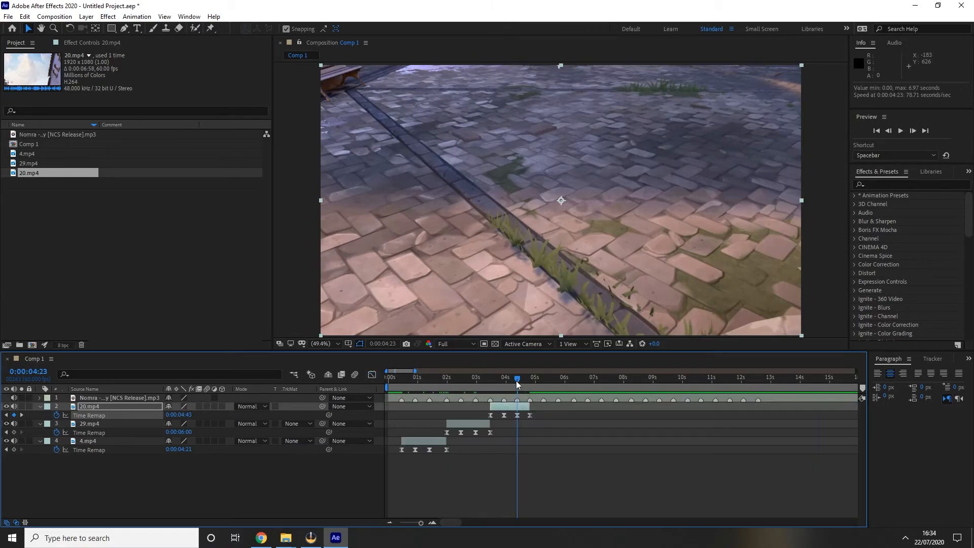
Play back the whole composition from the start to review all three clips against the song.
key(Home)
key(space)
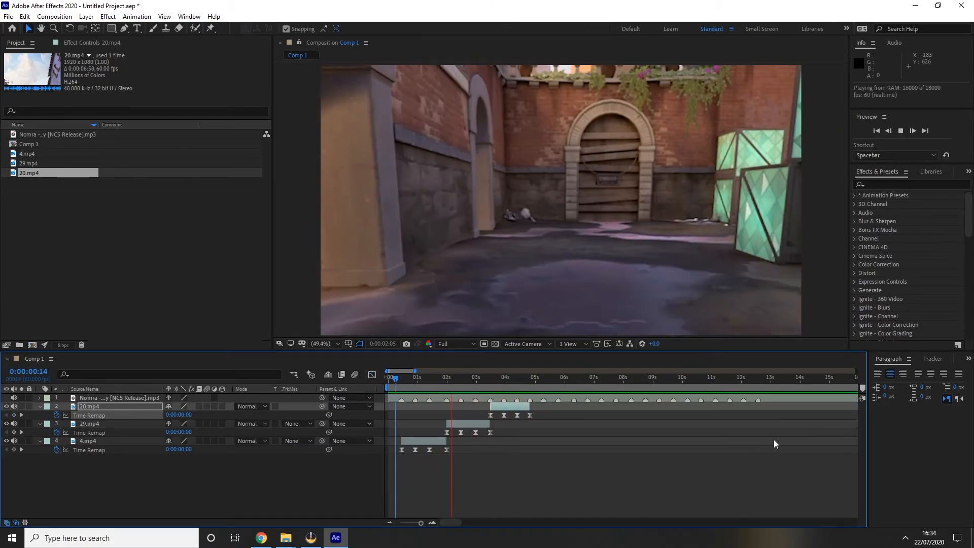